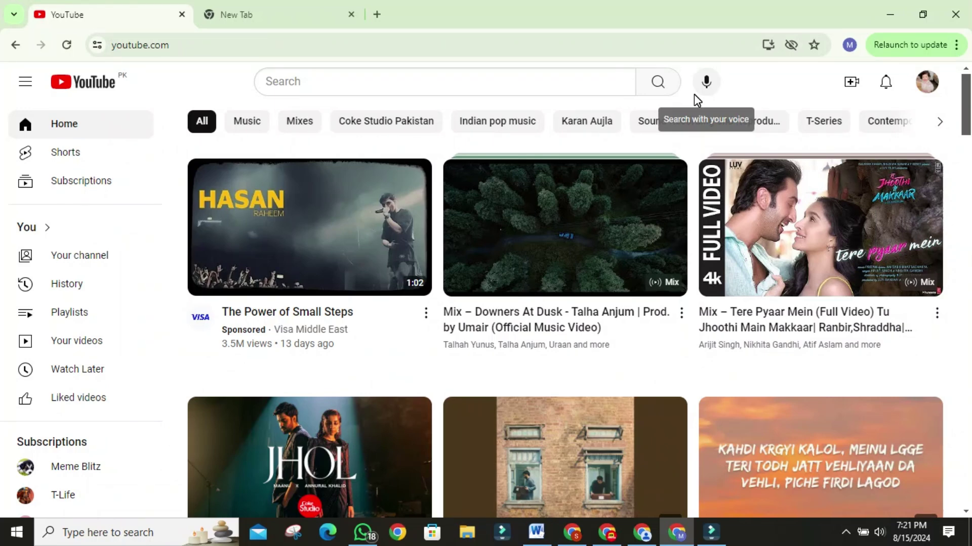
From the avatar menu's Settings, open the All channels list showing the personal channel and 'test'.
{"action": "scroll", "coordinate": [564, 379], "scroll_direction": "down", "scroll_amount": 3}
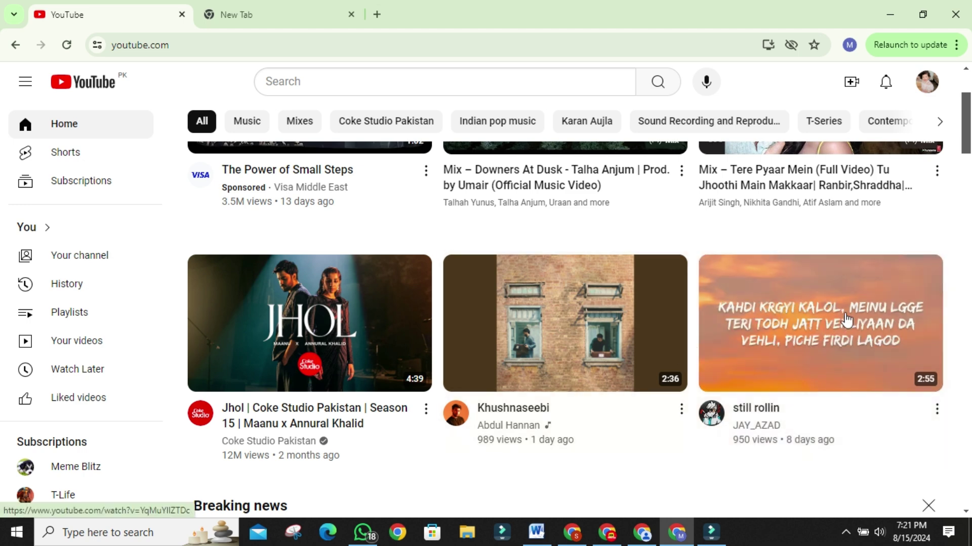
{"action": "left_click", "coordinate": [918, 89]}
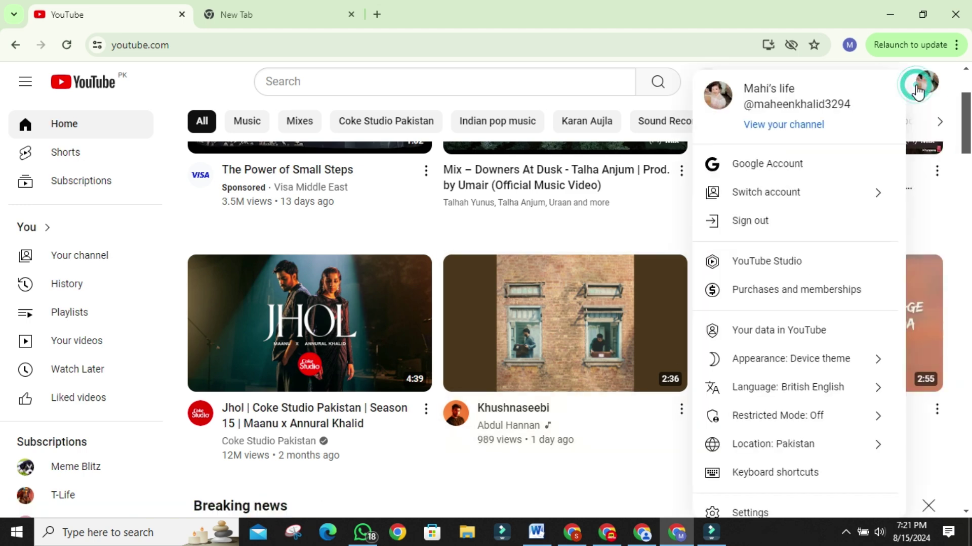
{"action": "scroll", "coordinate": [810, 274], "scroll_direction": "down", "scroll_amount": 2}
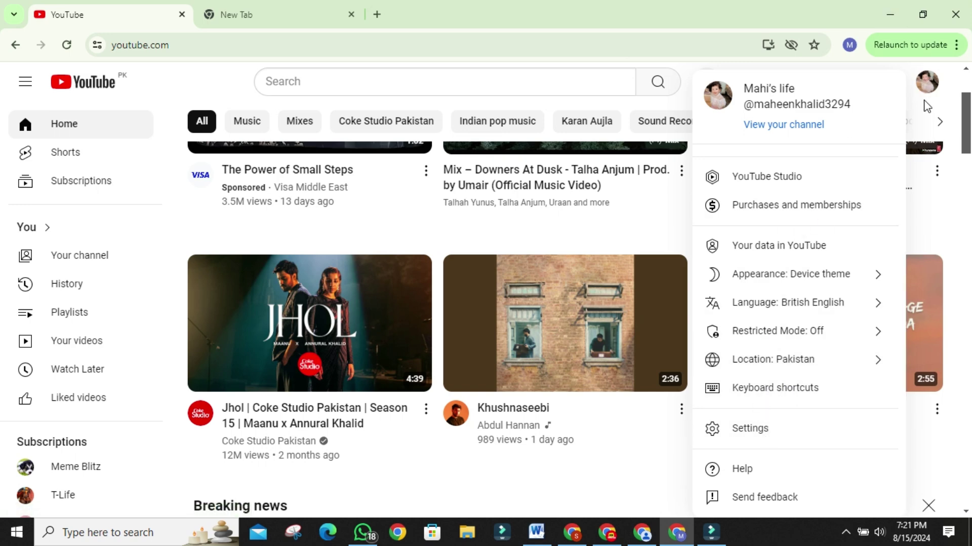
{"action": "left_click", "coordinate": [754, 430]}
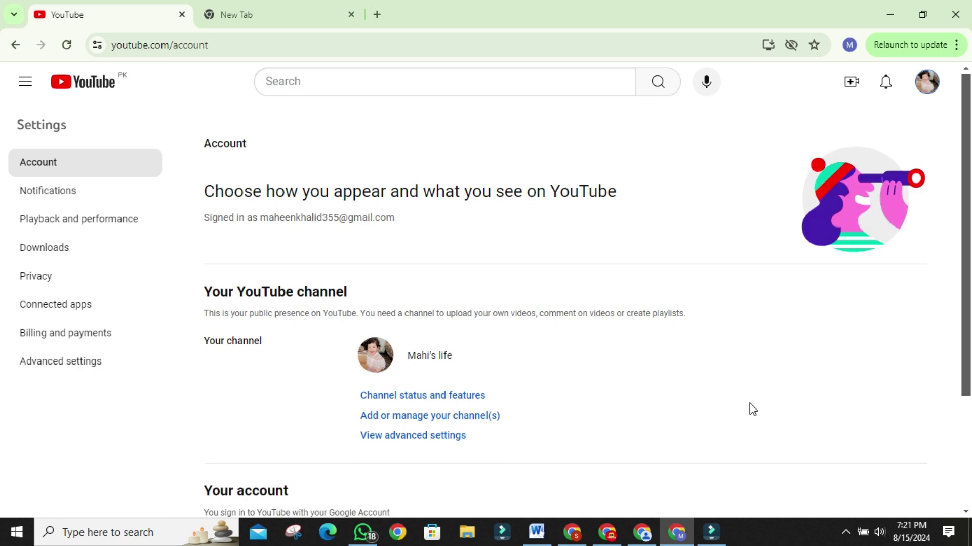
{"action": "scroll", "coordinate": [428, 365], "scroll_direction": "down", "scroll_amount": 3}
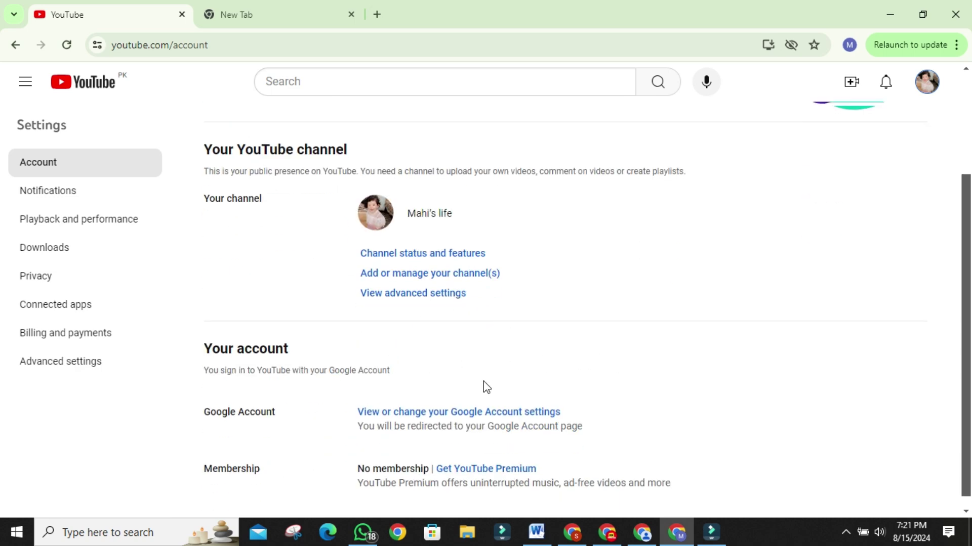
{"action": "left_click", "coordinate": [406, 279]}
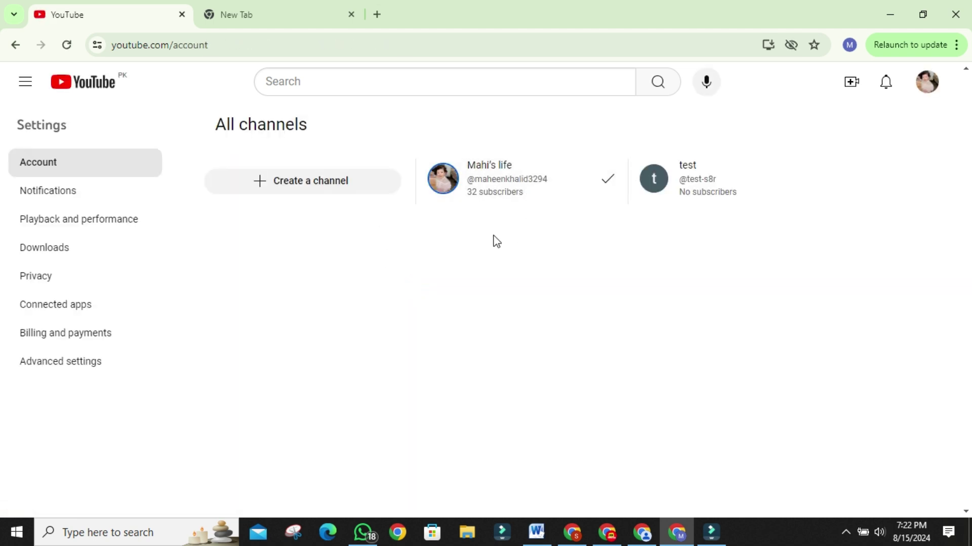
Begin a new channel named 'tet' with the acknowledgement ticked, then cancel back to YouTube settings.
{"action": "left_click", "coordinate": [280, 192]}
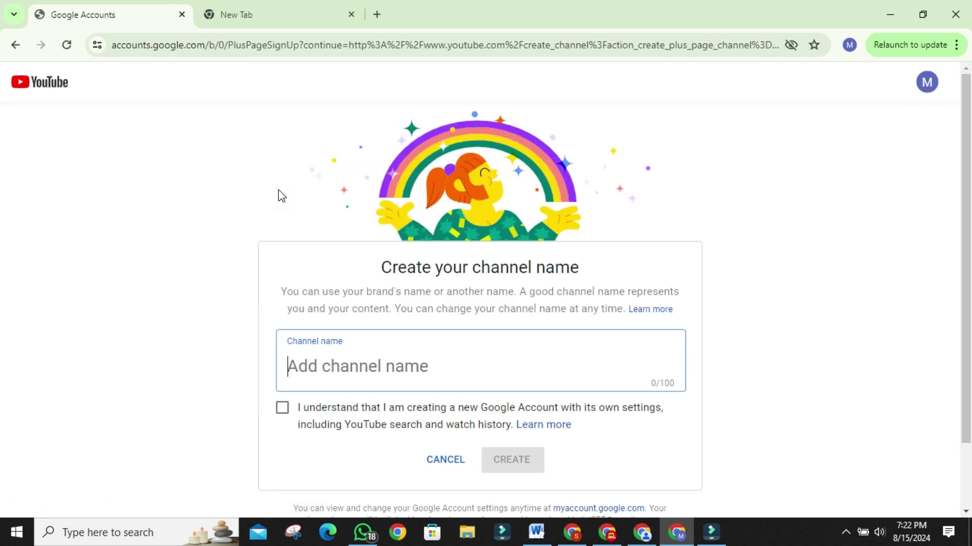
{"action": "left_click", "coordinate": [282, 408]}
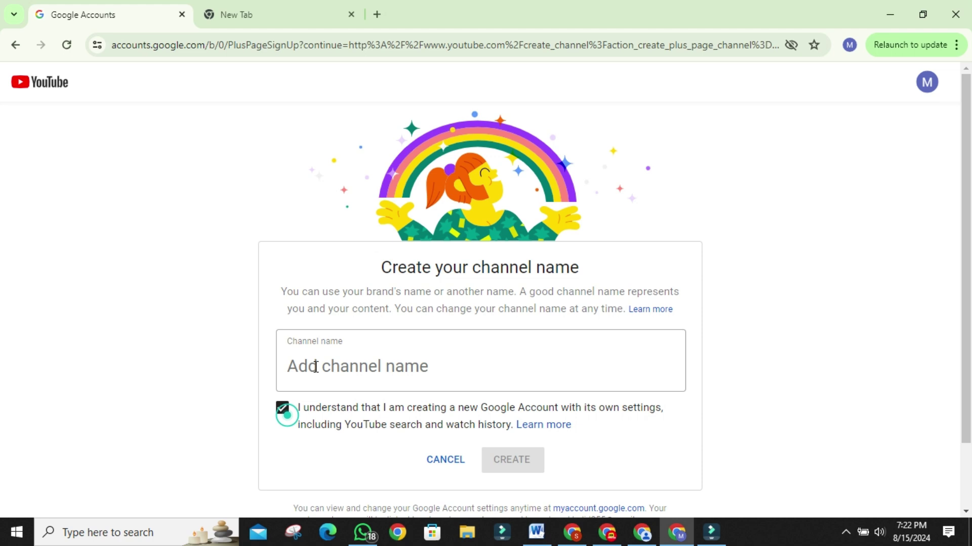
{"action": "left_click", "coordinate": [310, 364]}
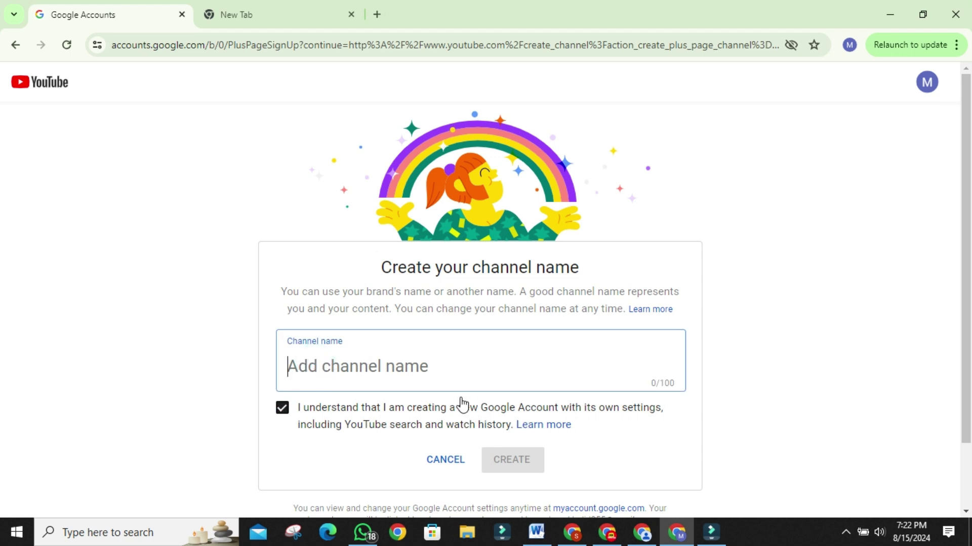
{"action": "type", "text": "tet"}
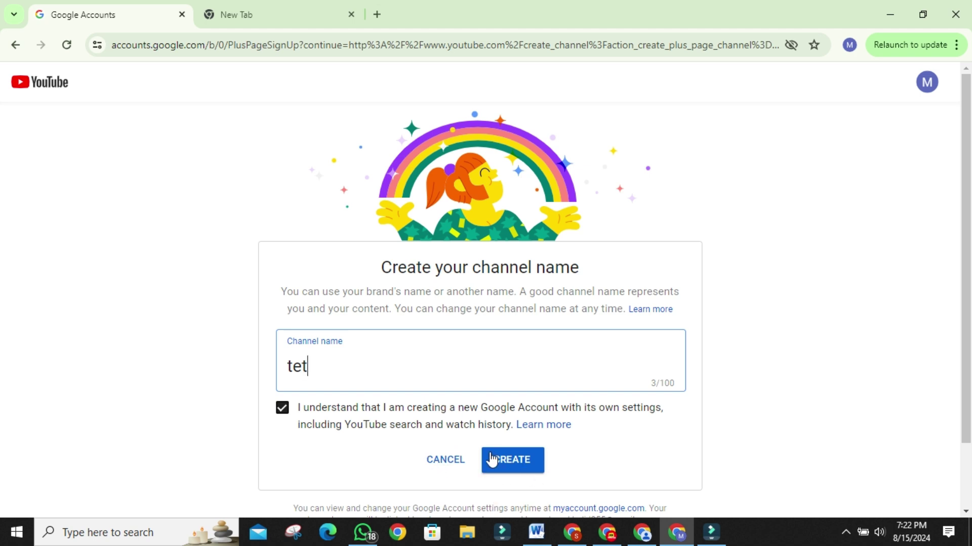
{"action": "left_click", "coordinate": [461, 460]}
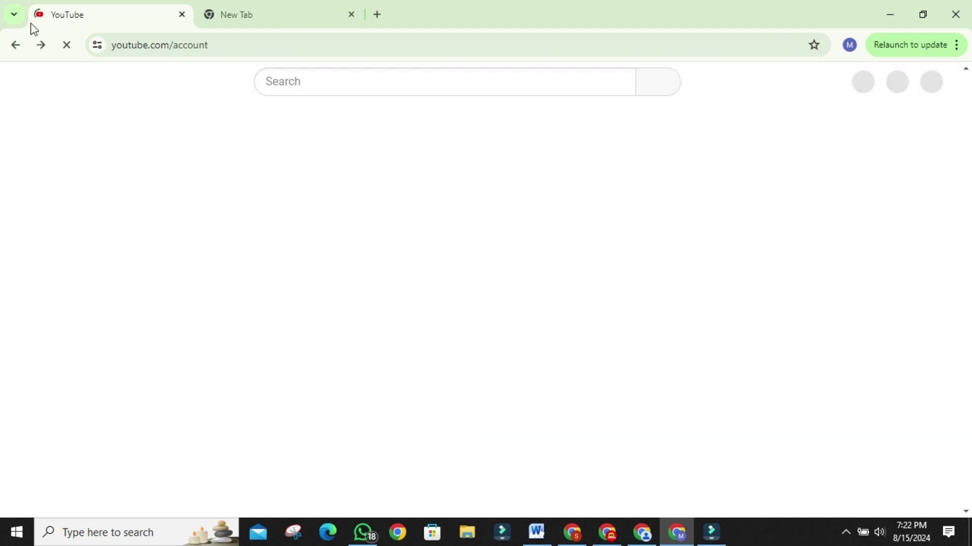
{"action": "left_click", "coordinate": [81, 81]}
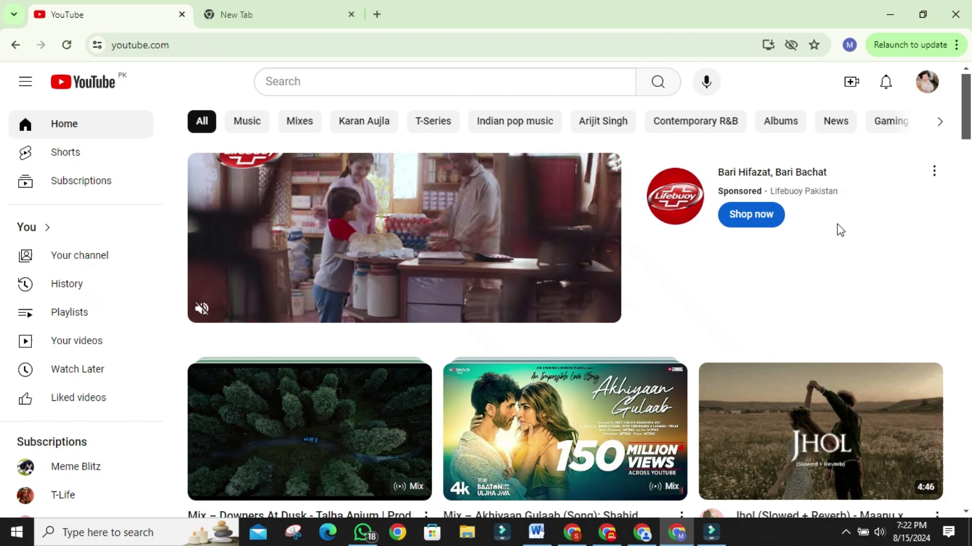
{"action": "left_click", "coordinate": [927, 82]}
{"action": "left_click", "coordinate": [926, 81]}
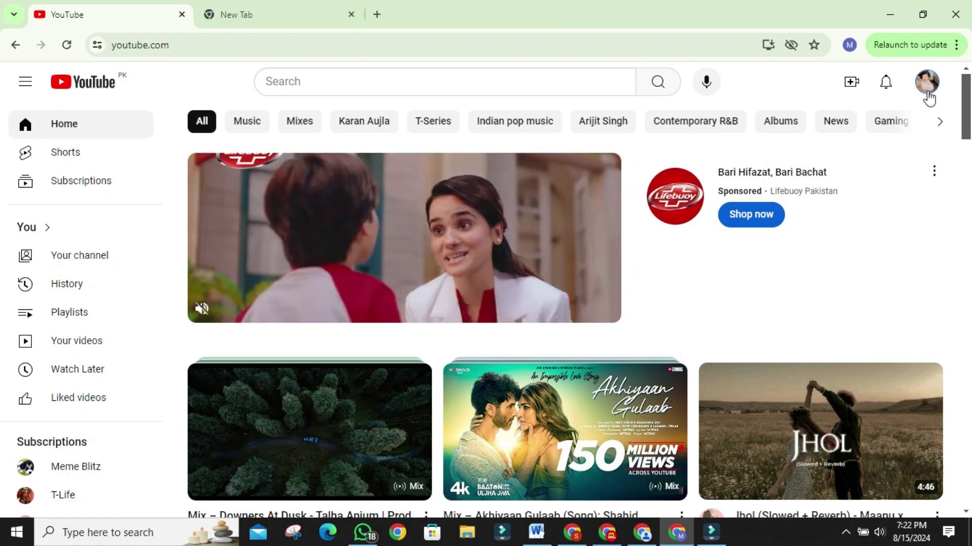
{"action": "left_click", "coordinate": [928, 93]}
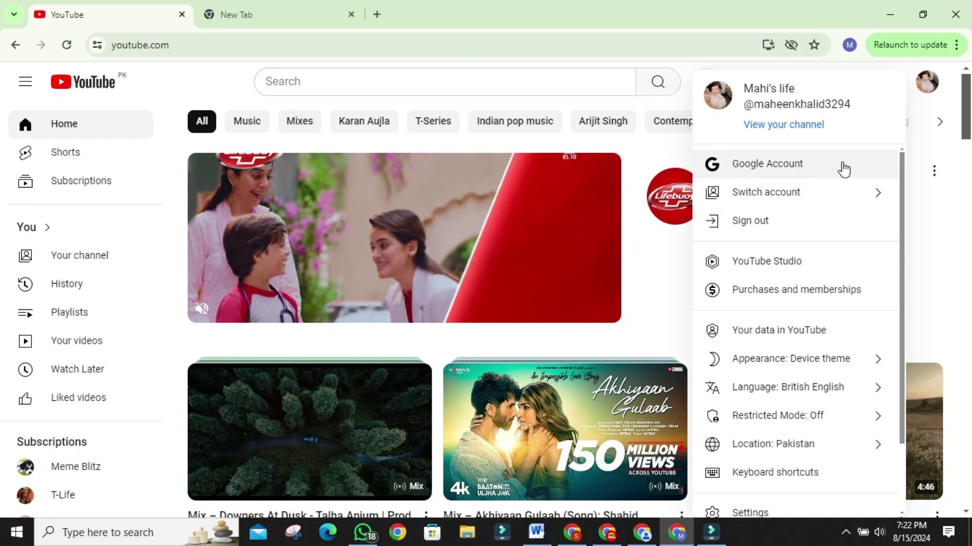
{"action": "scroll", "coordinate": [772, 404], "scroll_direction": "down", "scroll_amount": 2}
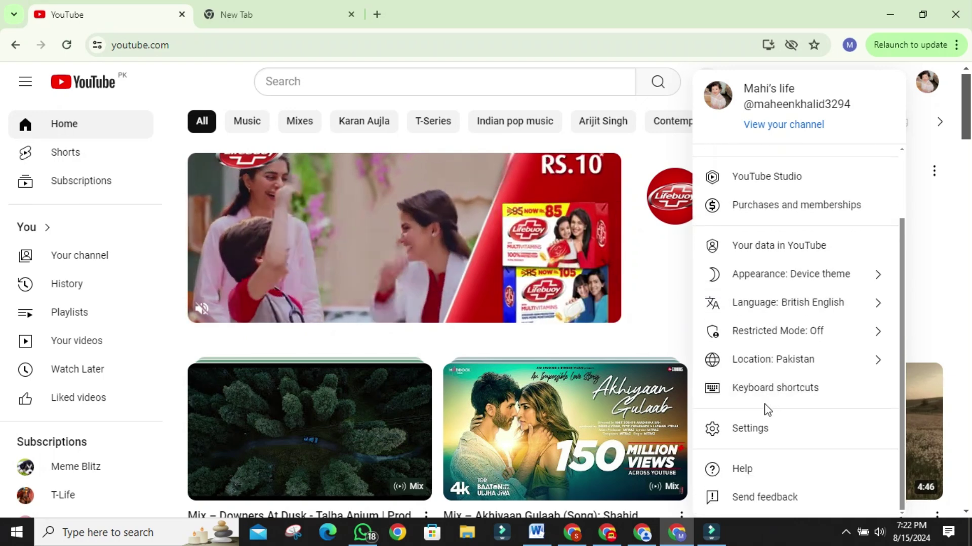
{"action": "left_click", "coordinate": [750, 429]}
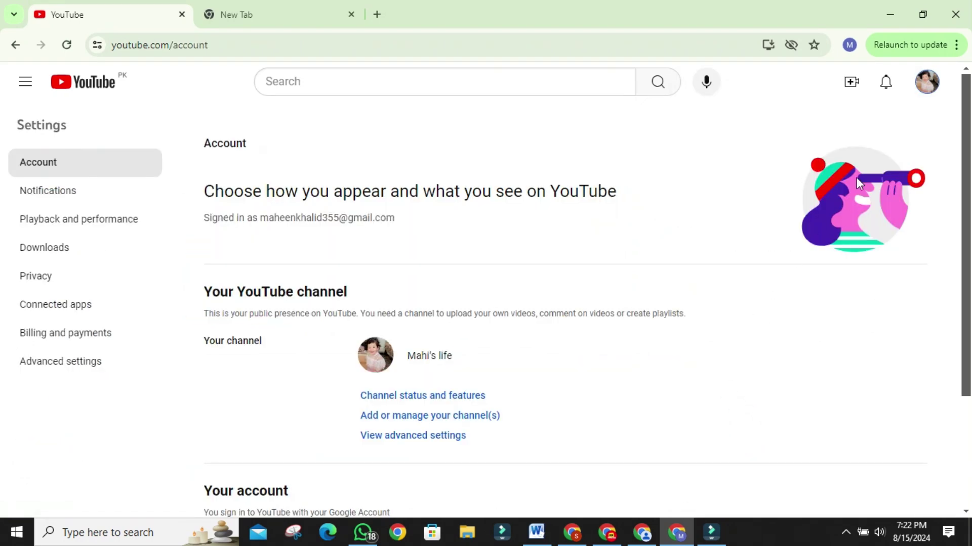
In Advanced settings, choose 'Move channel to a brand account' to reach Google's password check.
{"action": "left_click", "coordinate": [53, 362]}
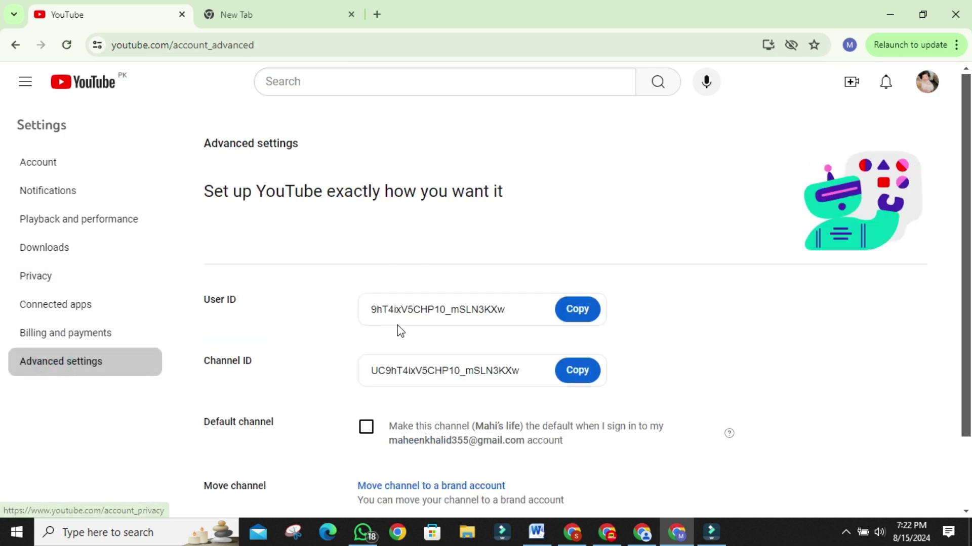
{"action": "scroll", "coordinate": [396, 330], "scroll_direction": "down", "scroll_amount": 2}
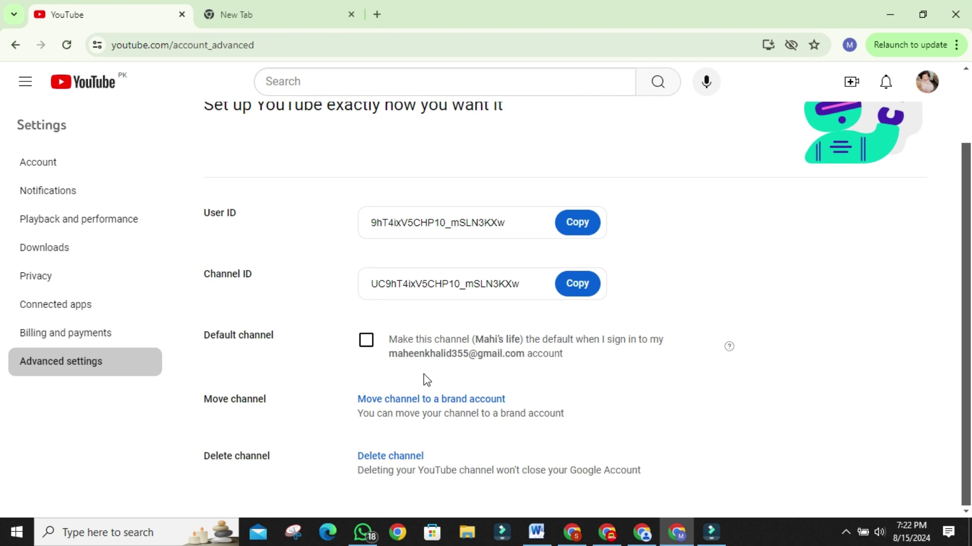
{"action": "left_click_drag", "start_coordinate": [534, 400], "coordinate": [360, 403]}
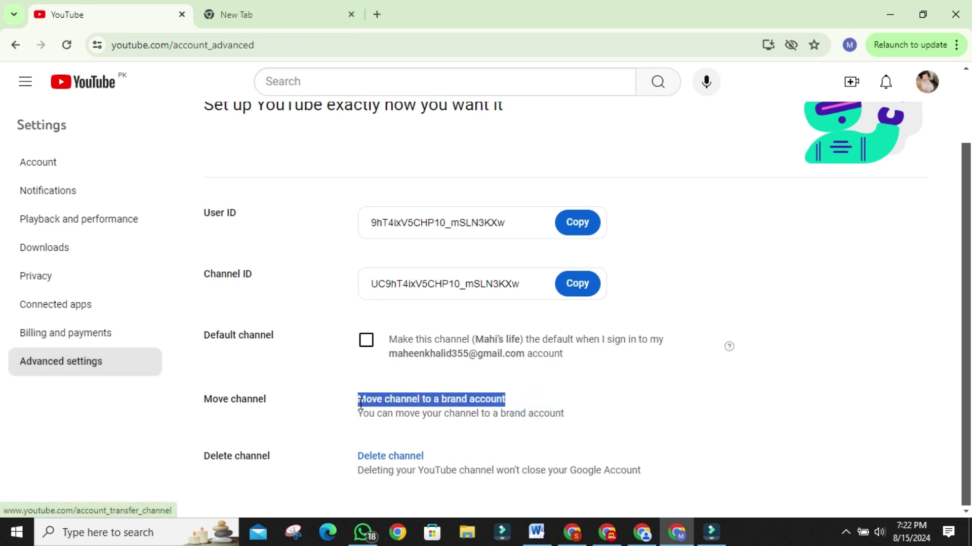
{"action": "left_click", "coordinate": [451, 402]}
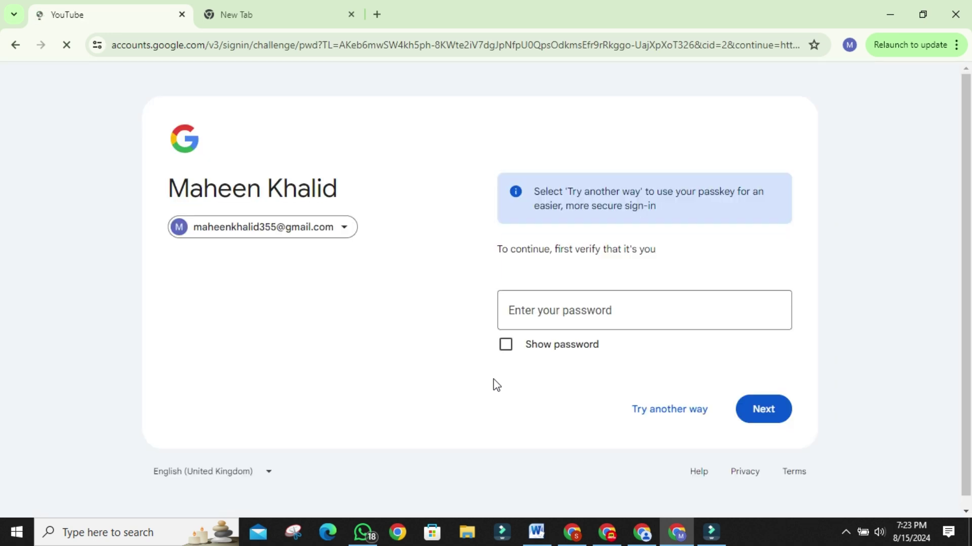
Enter and submit the account password to verify identity.
{"action": "left_click", "coordinate": [615, 294]}
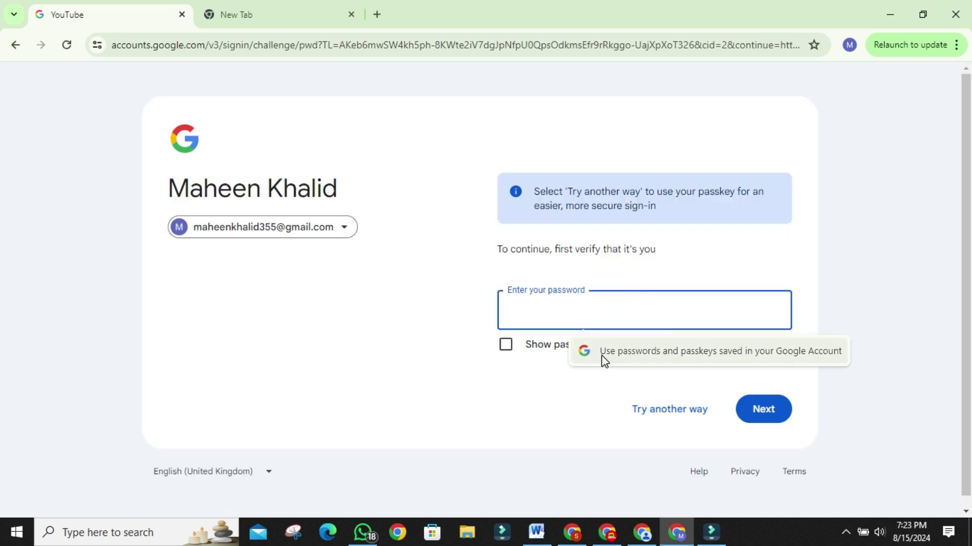
{"action": "type", "text": "••••••"}
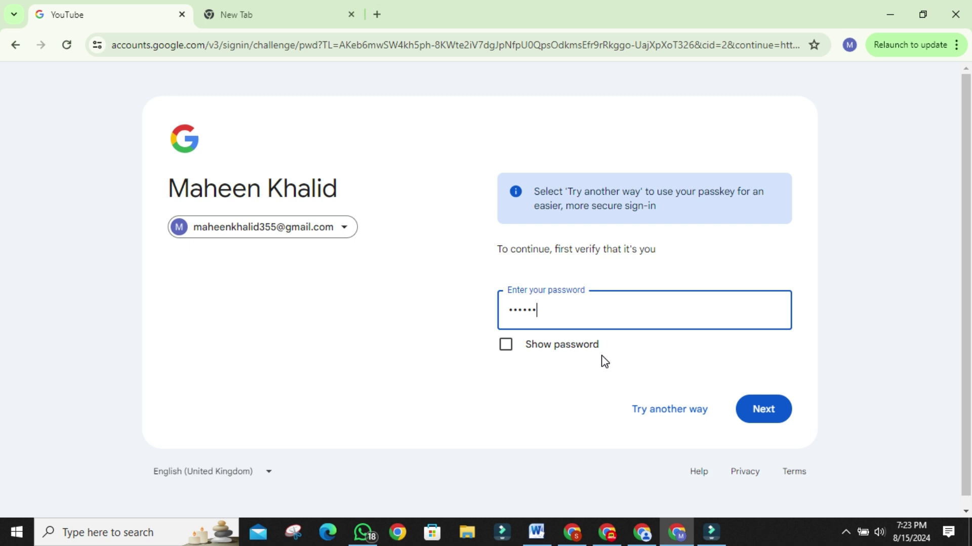
{"action": "type", "text": "•••••"}
{"action": "key", "text": "Return"}
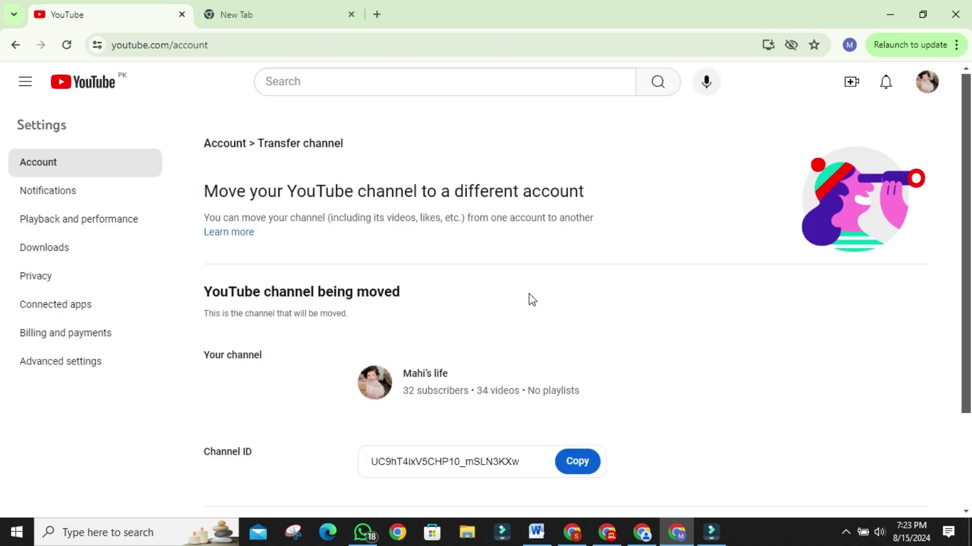
{"action": "scroll", "coordinate": [530, 310], "scroll_direction": "down", "scroll_amount": 2}
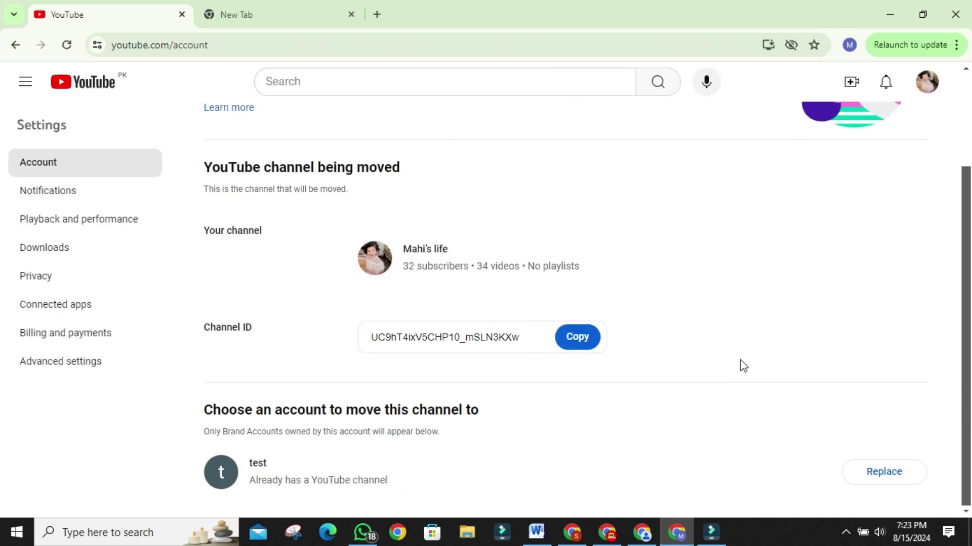
{"action": "scroll", "coordinate": [507, 358], "scroll_direction": "up", "scroll_amount": 2}
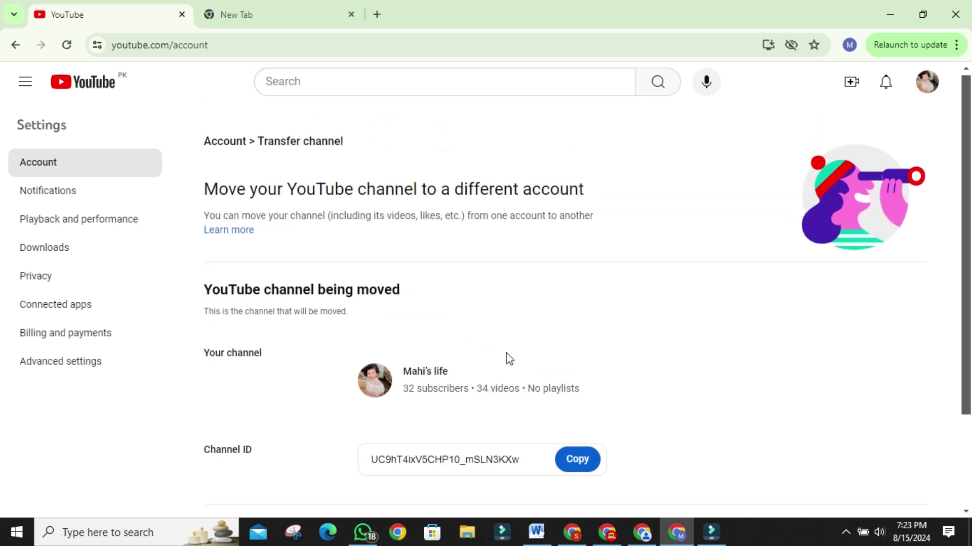
{"action": "scroll", "coordinate": [411, 405], "scroll_direction": "down", "scroll_amount": 2}
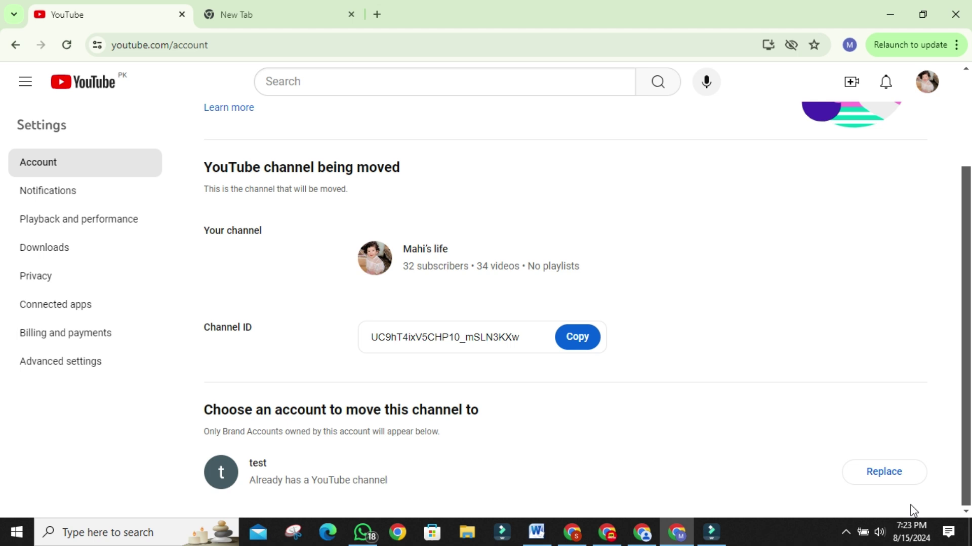
Choose Replace for the 'test' brand account and accept permanently deleting its empty channel.
{"action": "left_click", "coordinate": [896, 474]}
{"action": "scroll", "coordinate": [386, 354], "scroll_direction": "down", "scroll_amount": 2}
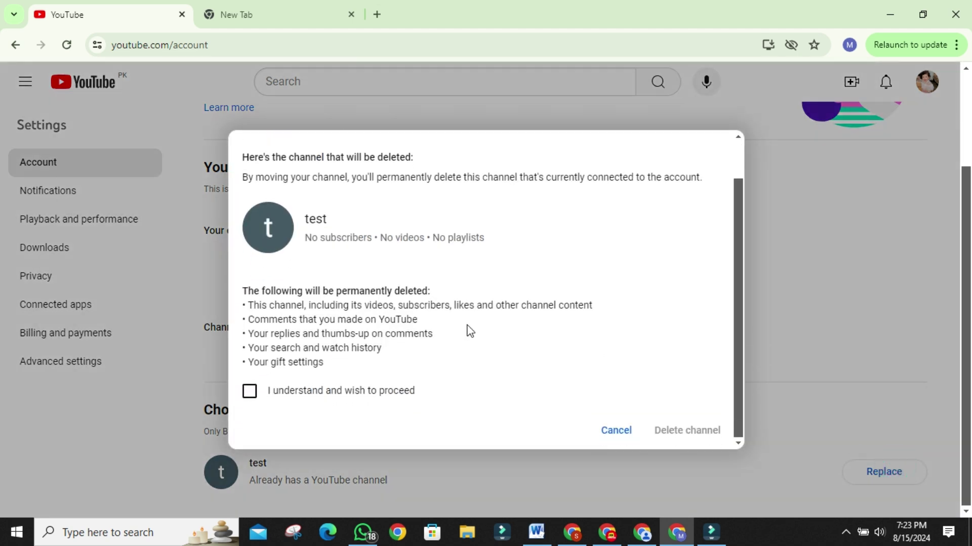
{"action": "scroll", "coordinate": [471, 331], "scroll_direction": "up", "scroll_amount": 2}
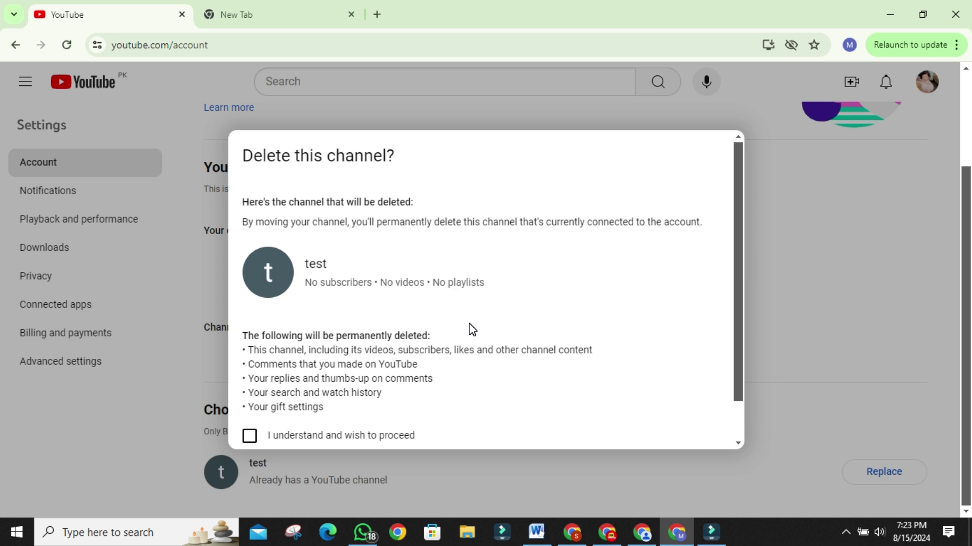
{"action": "scroll", "coordinate": [472, 329], "scroll_direction": "down", "scroll_amount": 2}
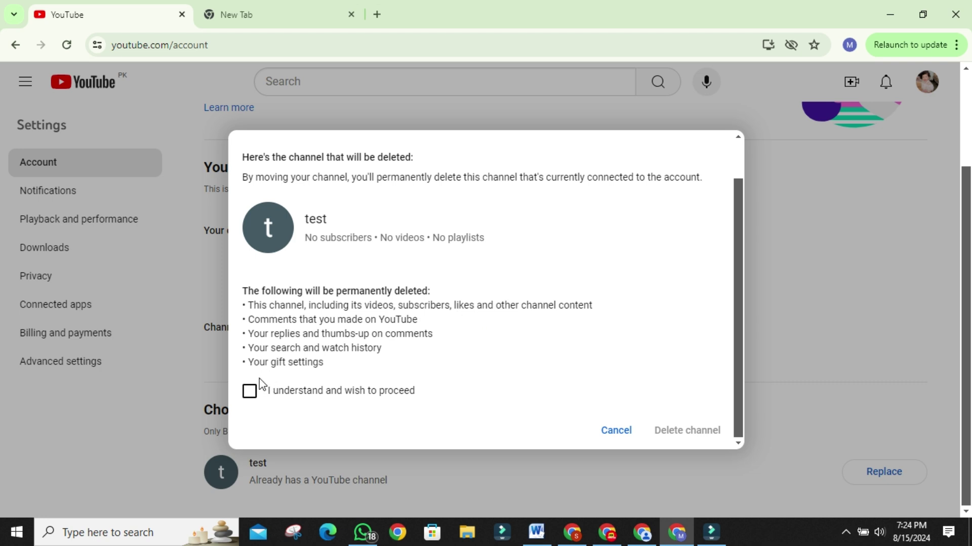
{"action": "left_click", "coordinate": [252, 396]}
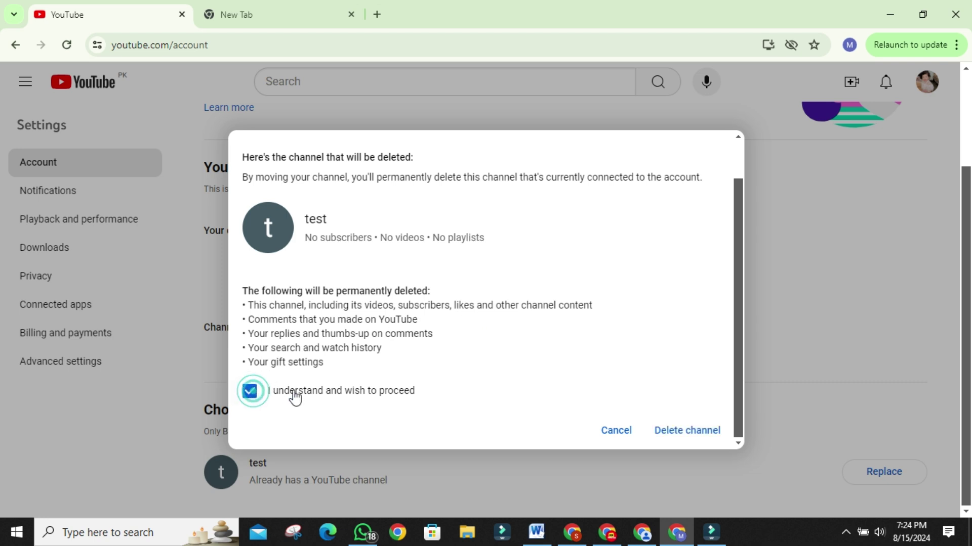
{"action": "left_click", "coordinate": [663, 433]}
Confirm Move channel in the summary showing 32 subscribers, 34 videos and an unchanged URL.
{"action": "left_click", "coordinate": [664, 433]}
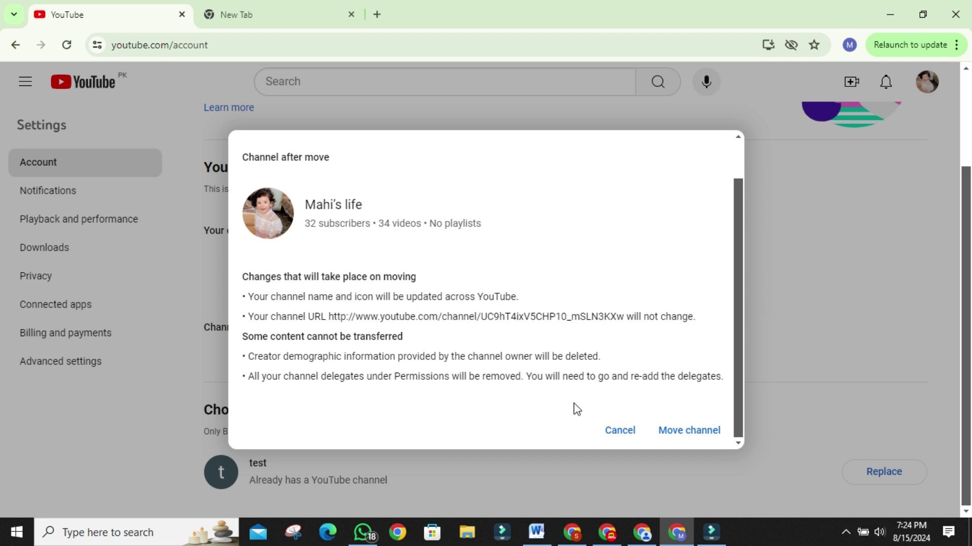
{"action": "left_click", "coordinate": [663, 434]}
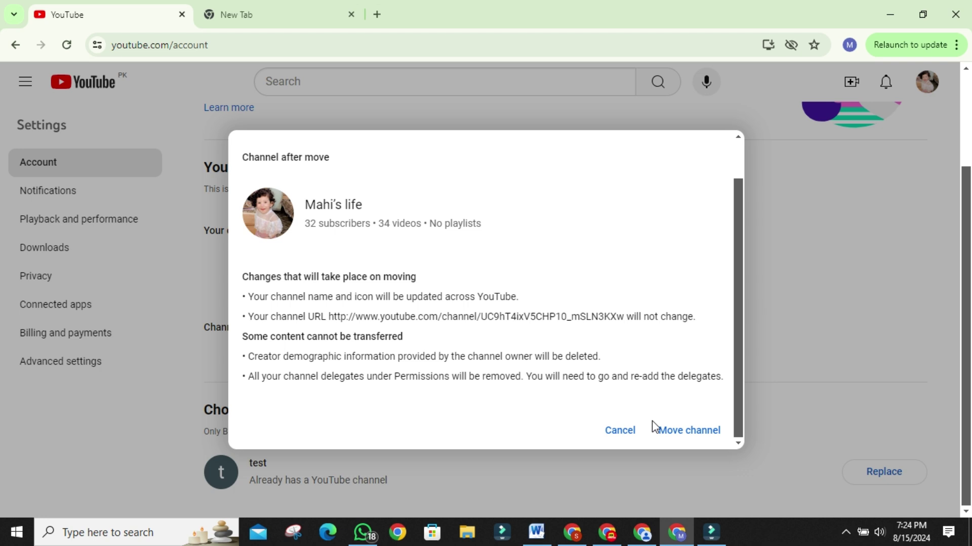